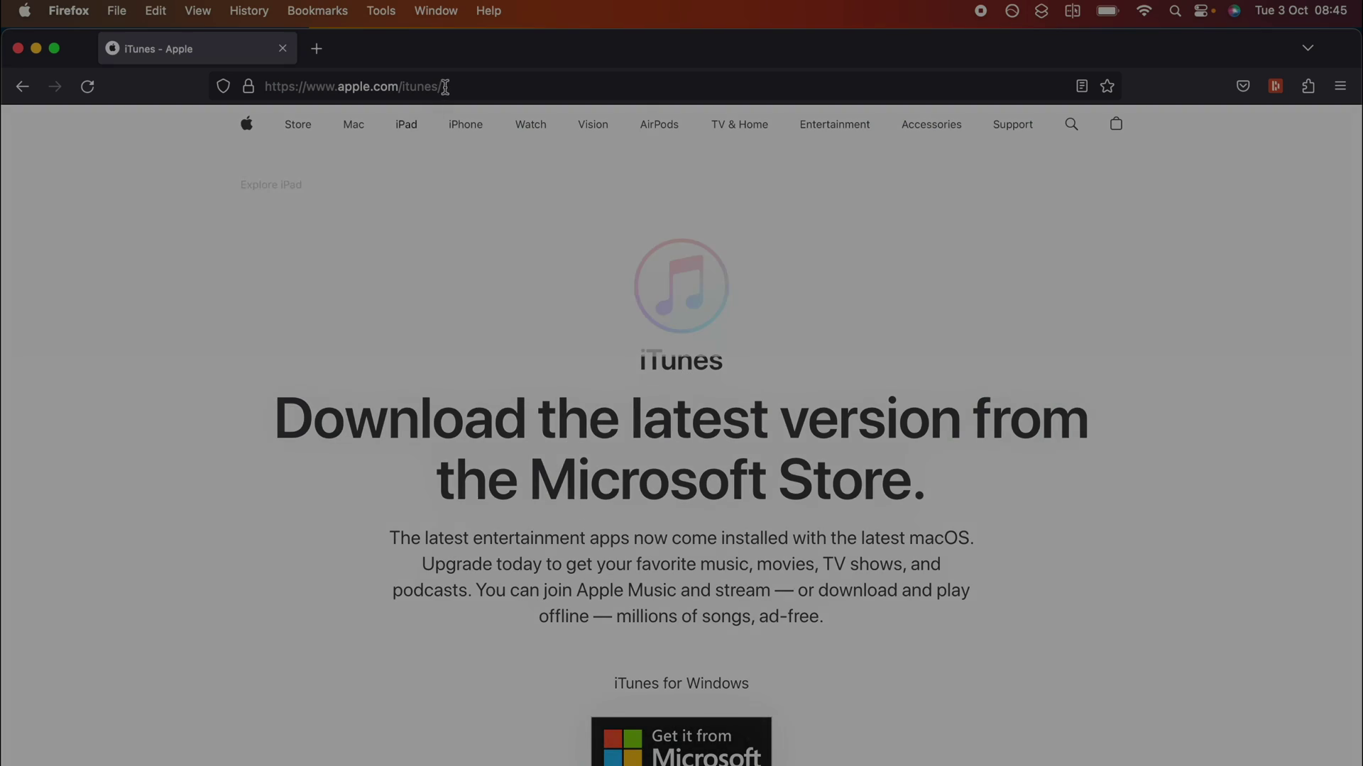
# Step: Open Apple's iTunes for Windows download page in Firefox, then minimize the browser
pyautogui.click(457, 85)
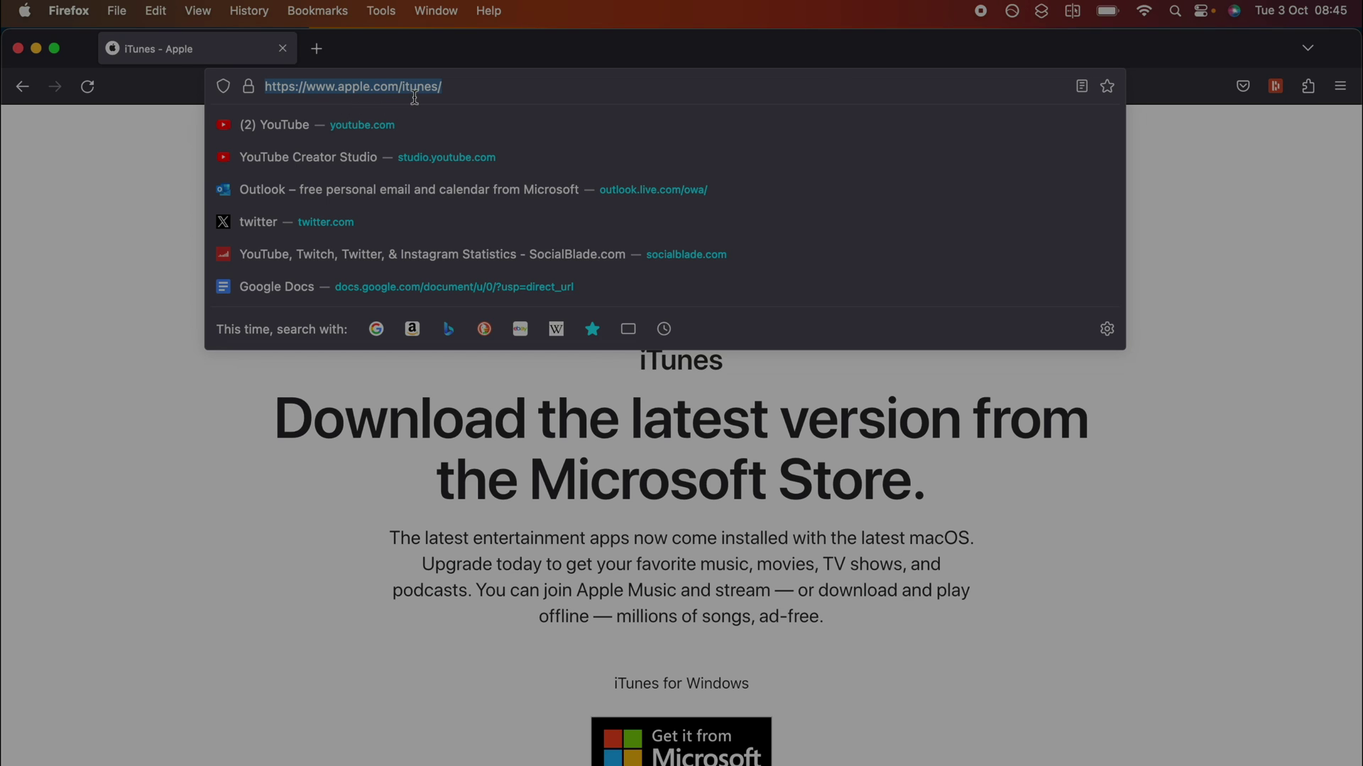
pyautogui.click(677, 562)
pyautogui.scroll(-1, 677, 567)
pyautogui.scroll(-2, 676, 566)
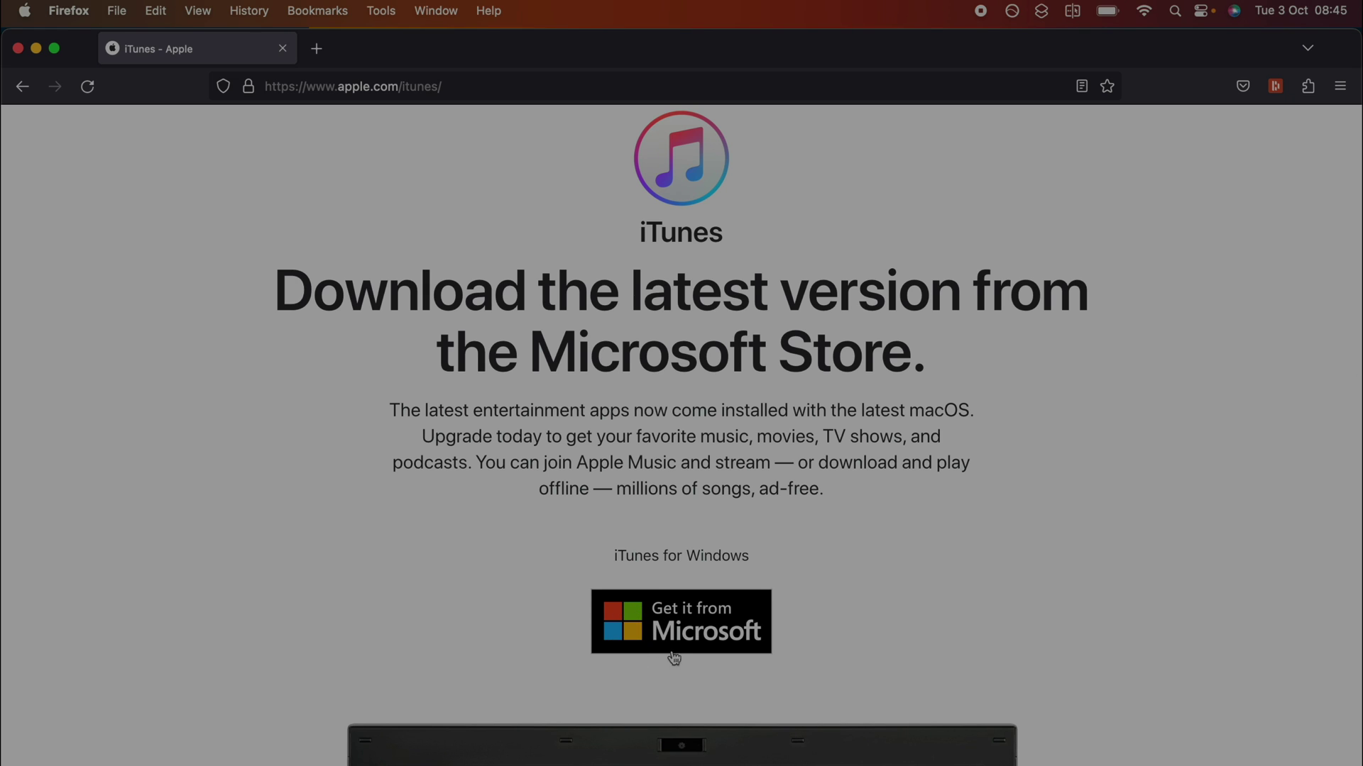
pyautogui.scroll(-6, 667, 618)
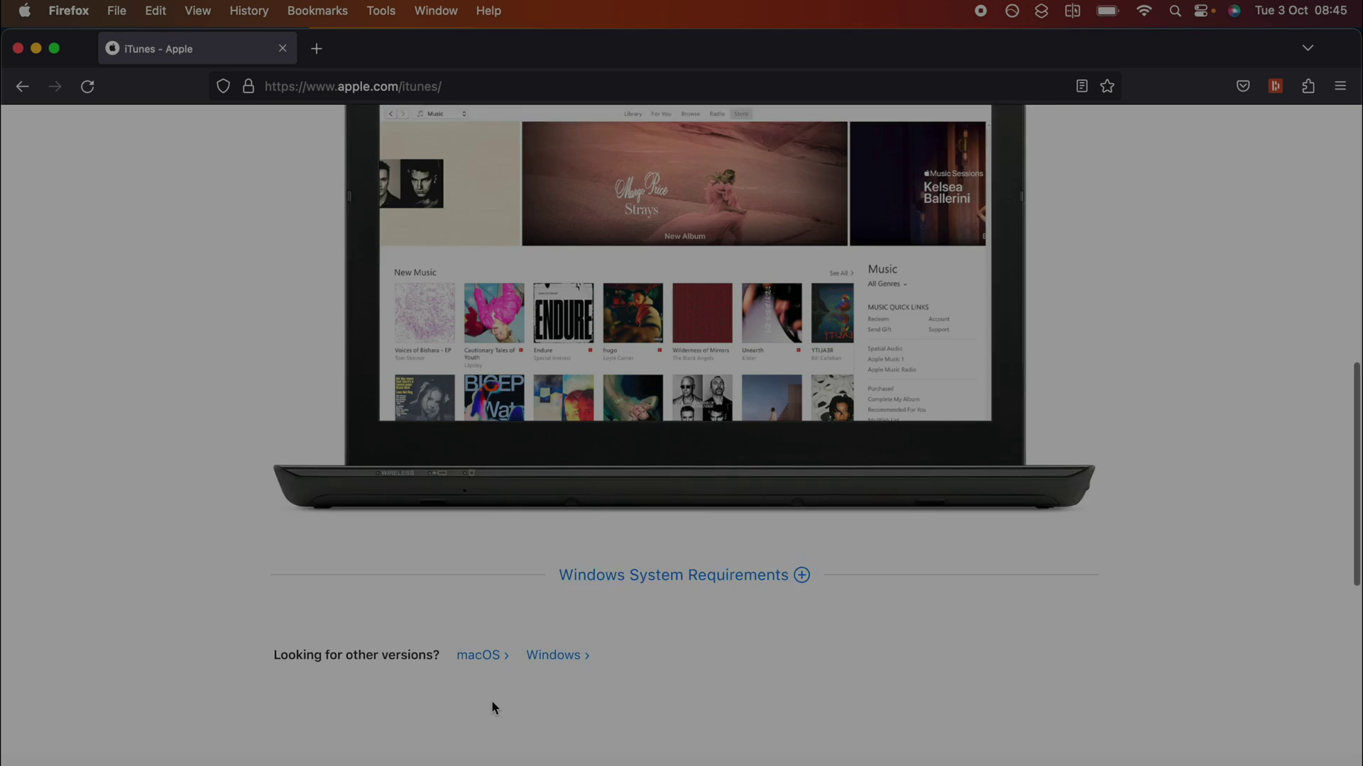
pyautogui.scroll(3, 491, 699)
pyautogui.click(569, 634)
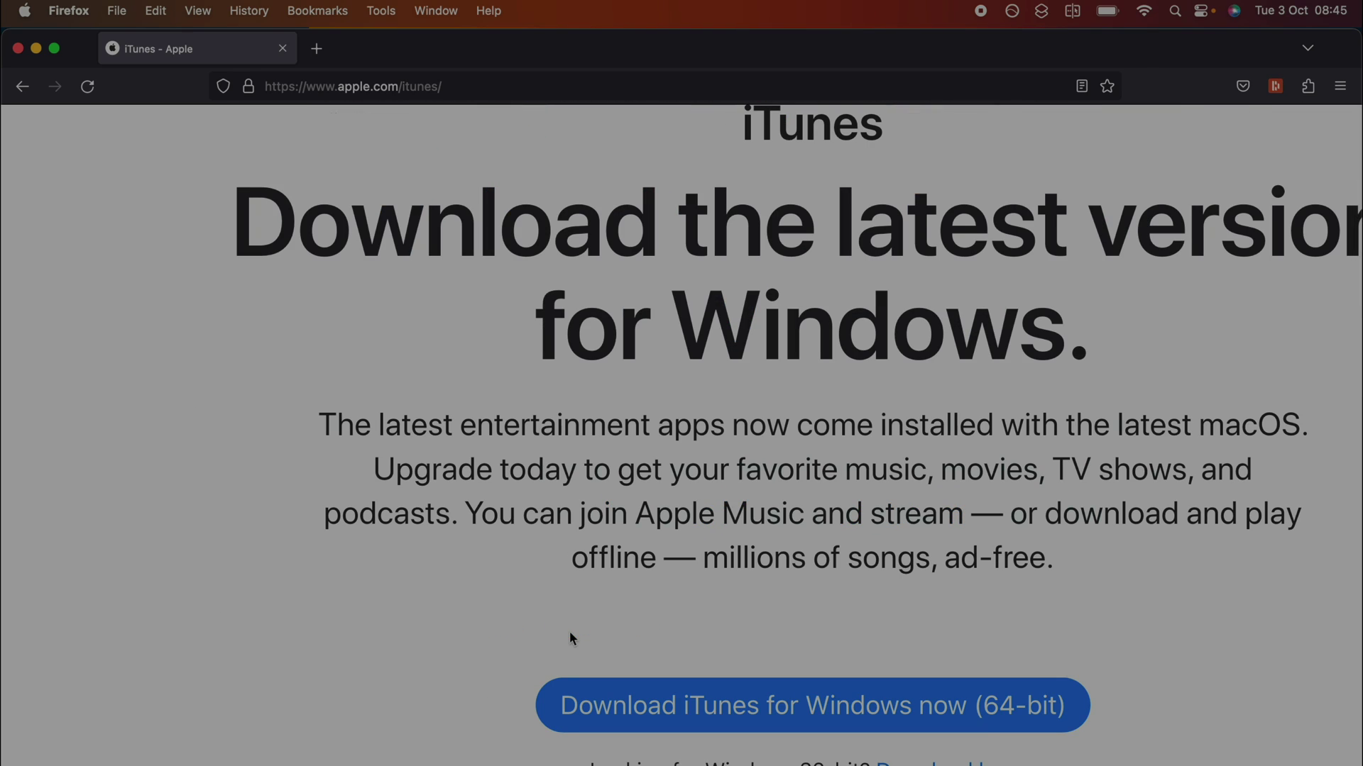
pyautogui.hscroll(2, 570, 636)
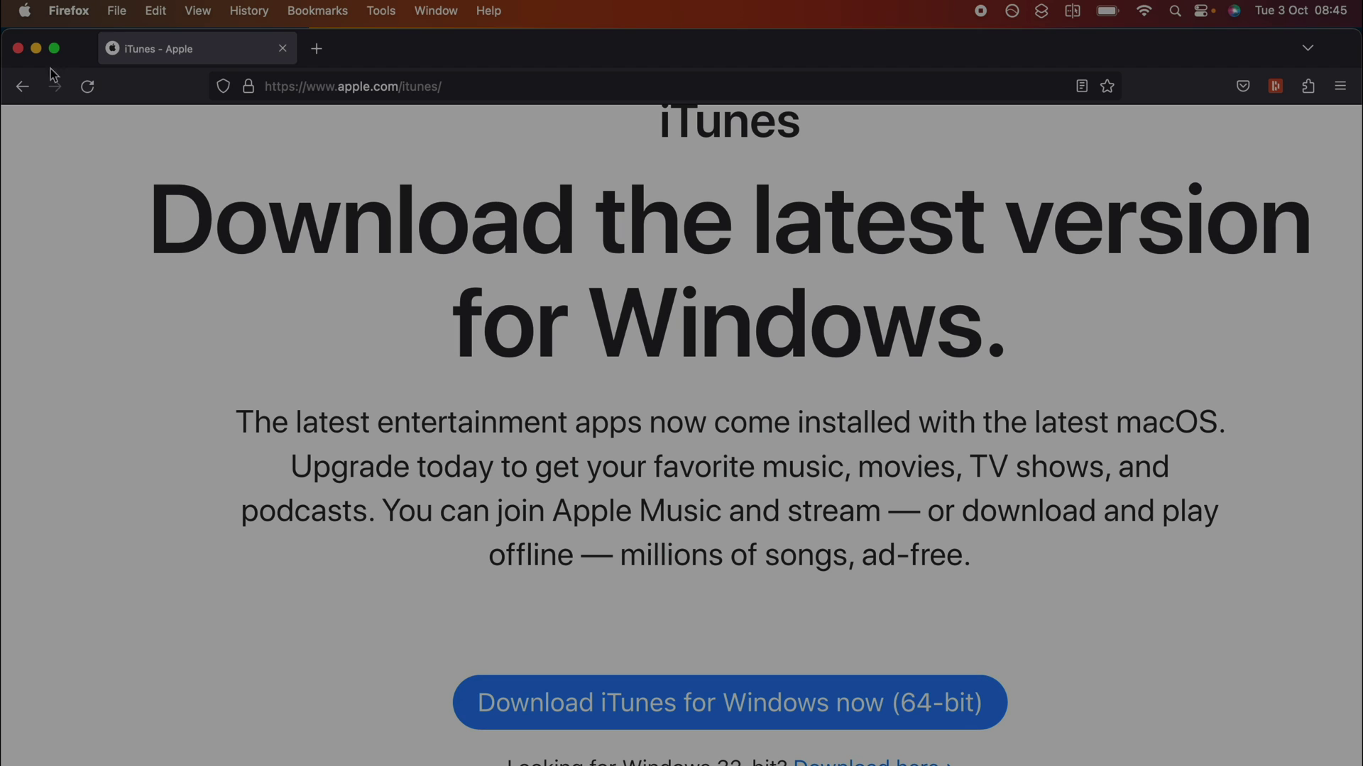
pyautogui.click(37, 49)
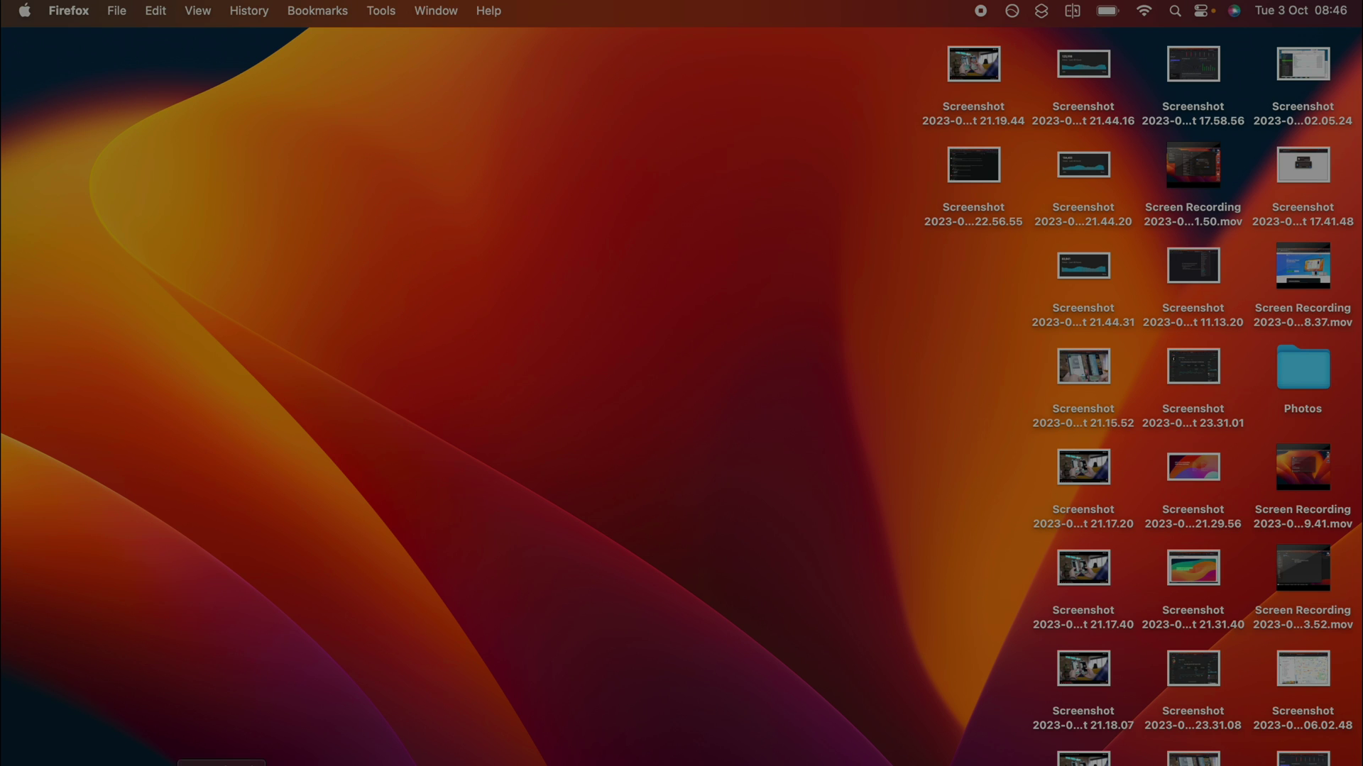
# Step: Open a Finder window of Recents and allow the iPhone accessory to connect
pyautogui.click(149, 758)
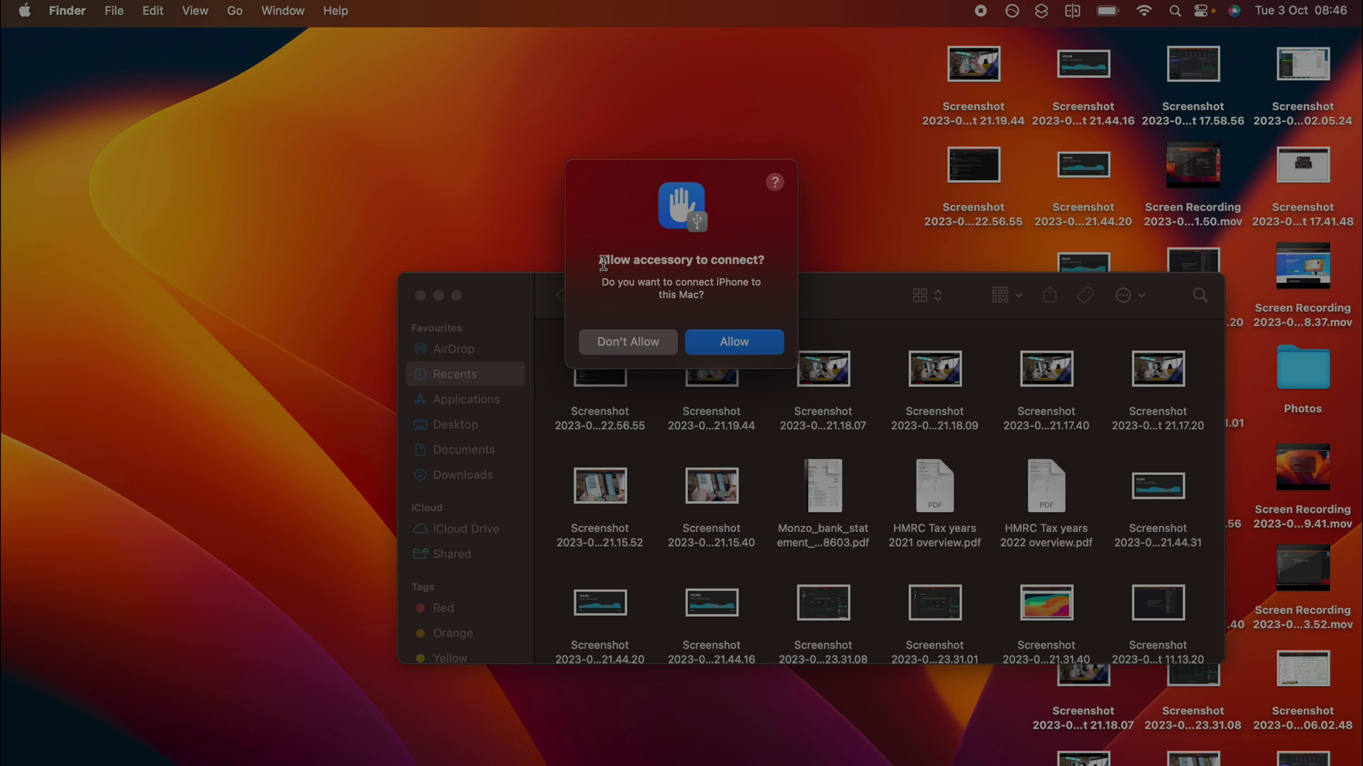
pyautogui.moveTo(603, 262); pyautogui.dragTo(757, 261)
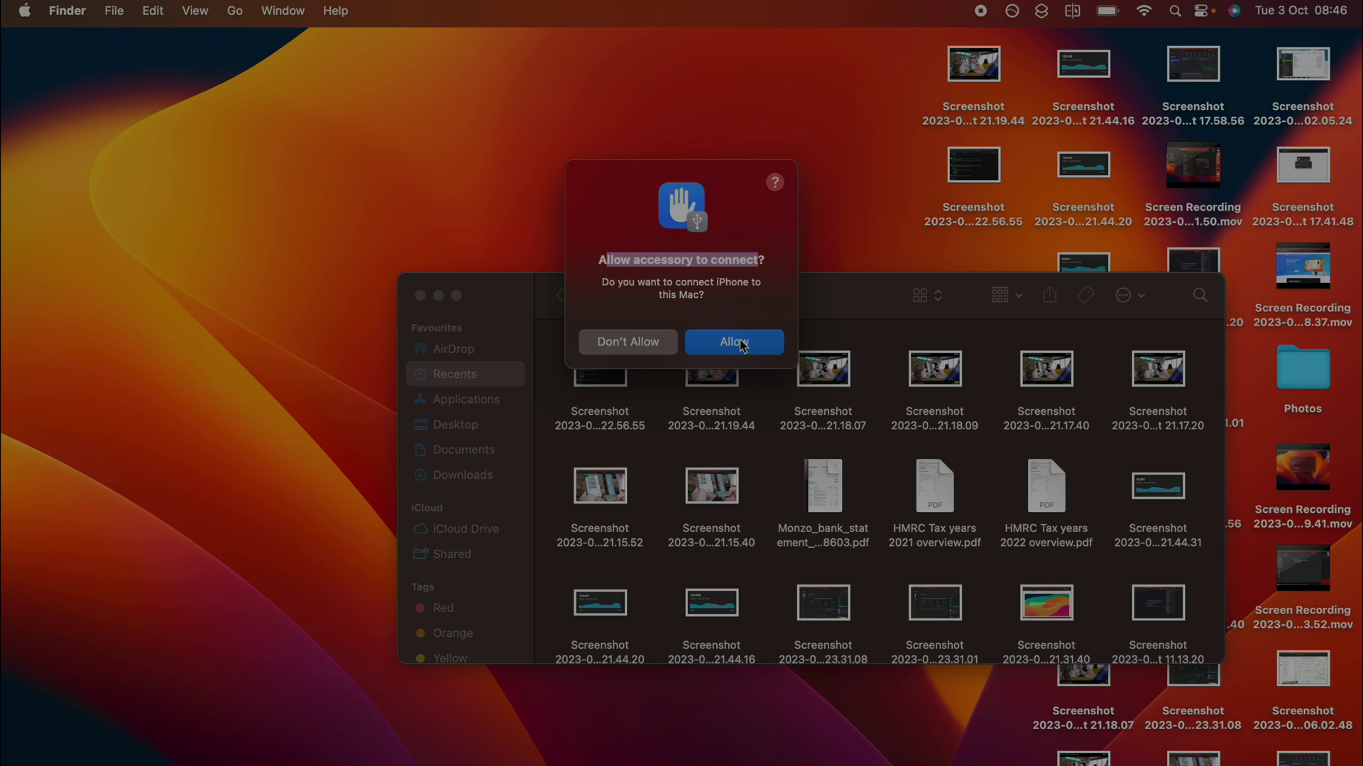
pyautogui.click(771, 351)
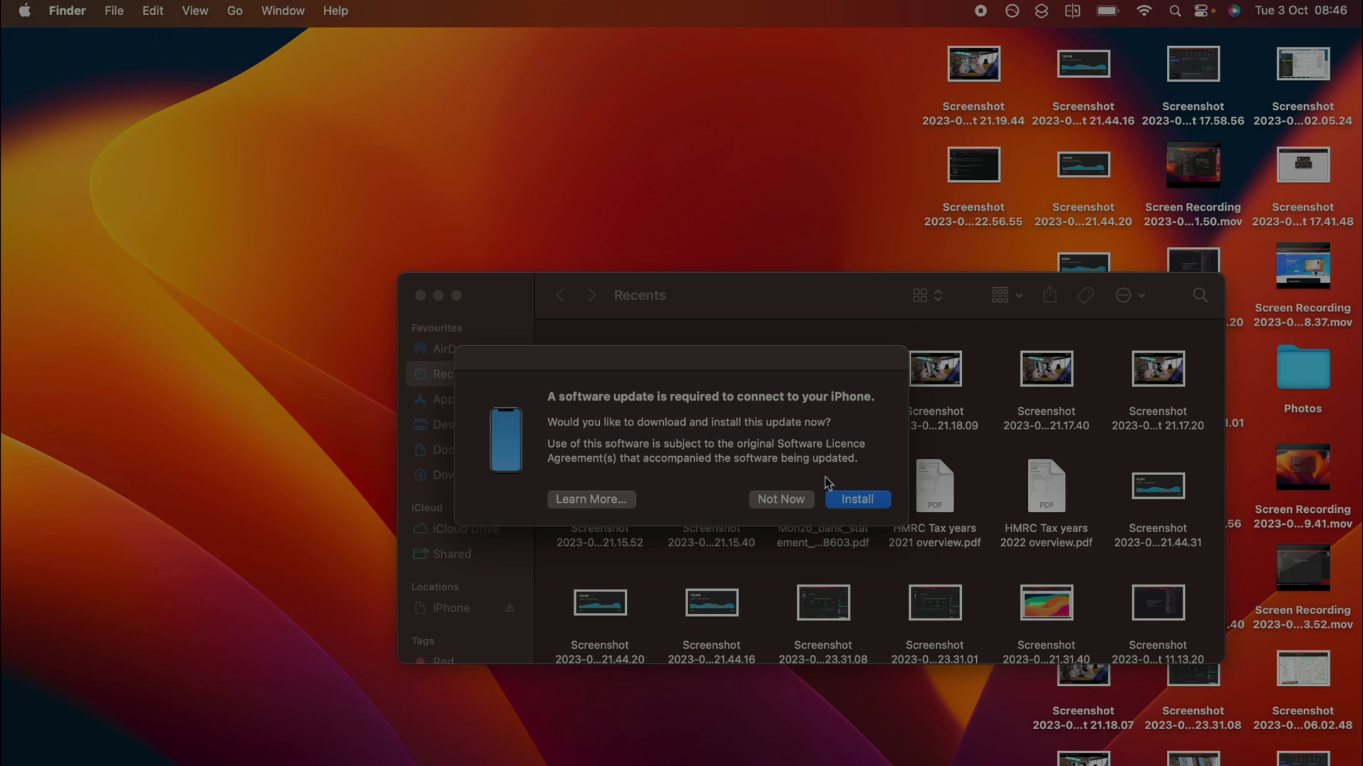
# Step: Install the software update the iPhone requires, starting its one-item download
pyautogui.click(851, 496)
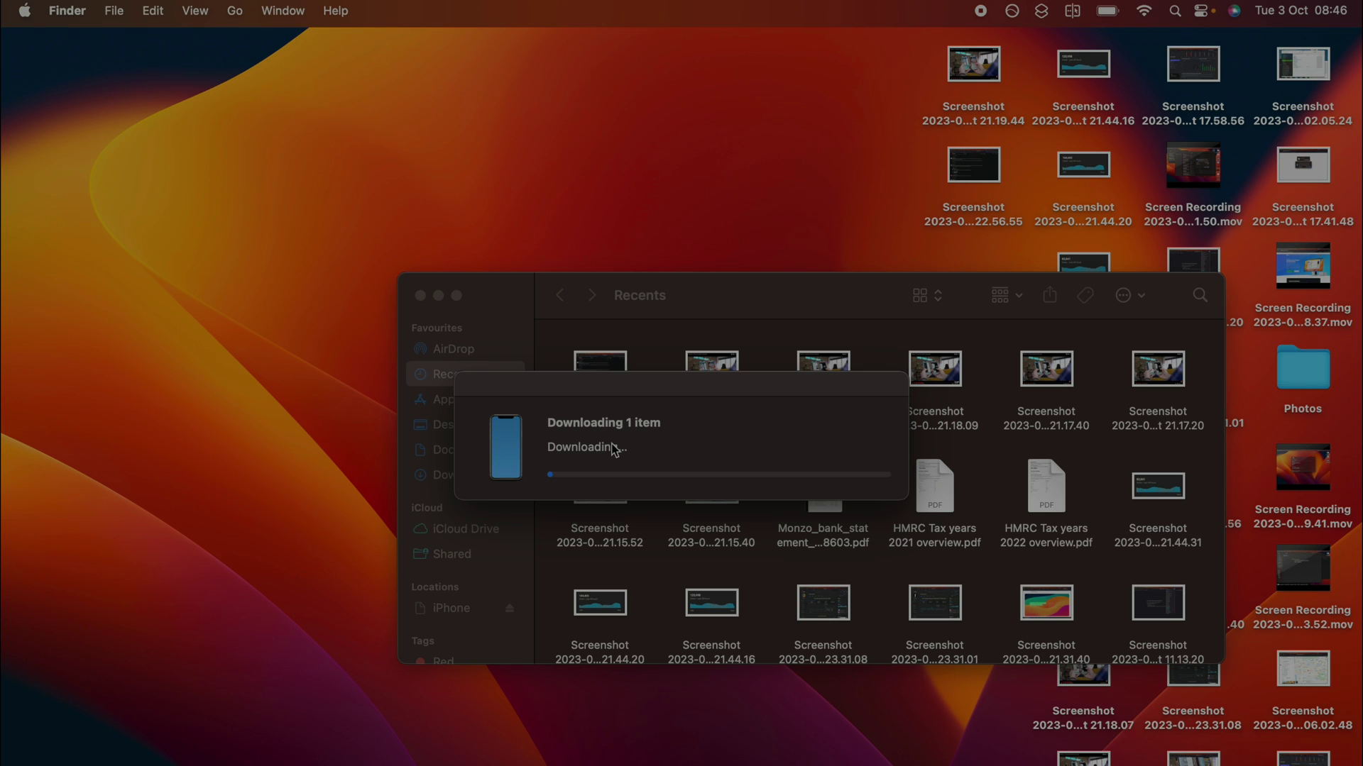
pyautogui.scroll(-1, 436, 601)
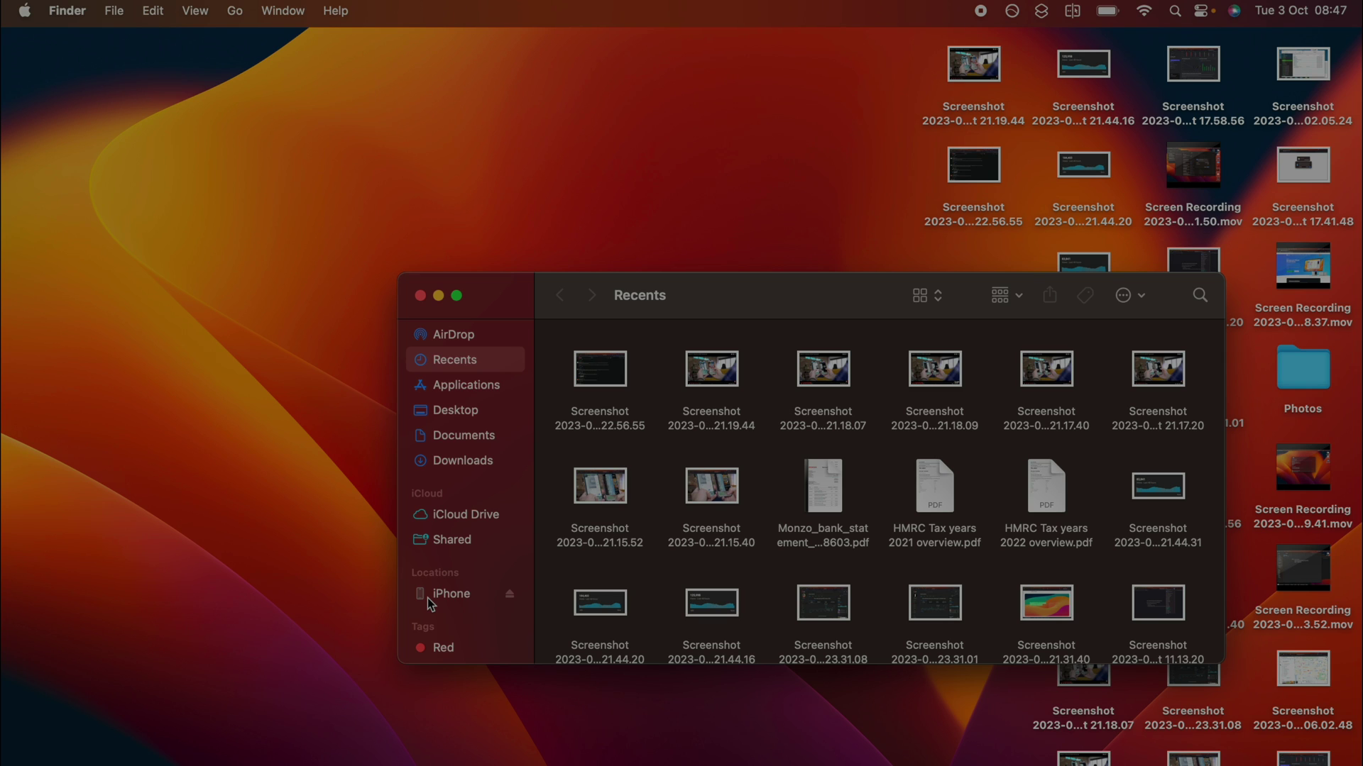
# Step: Select the iPhone 15 Pro Max under Locations to show its General tab and backups
pyautogui.click(448, 594)
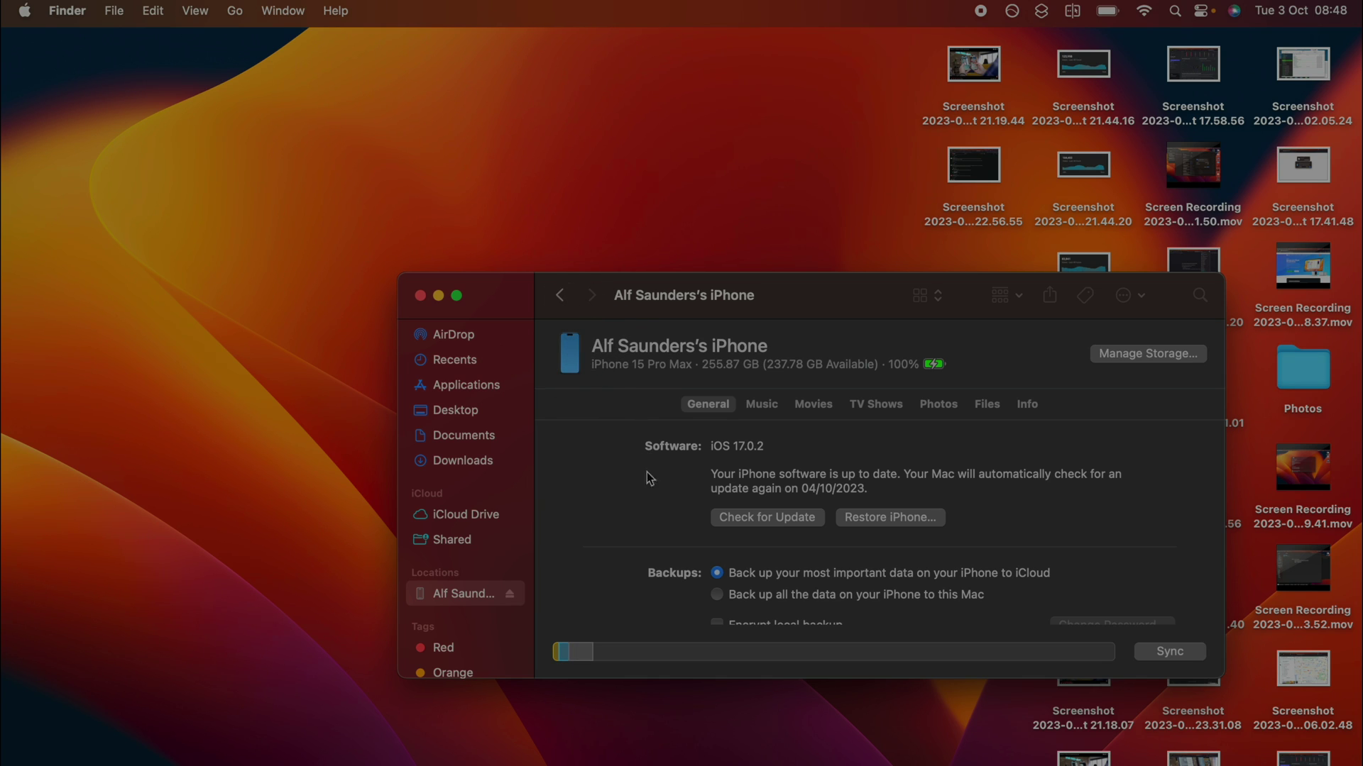
pyautogui.scroll(-3, 650, 501)
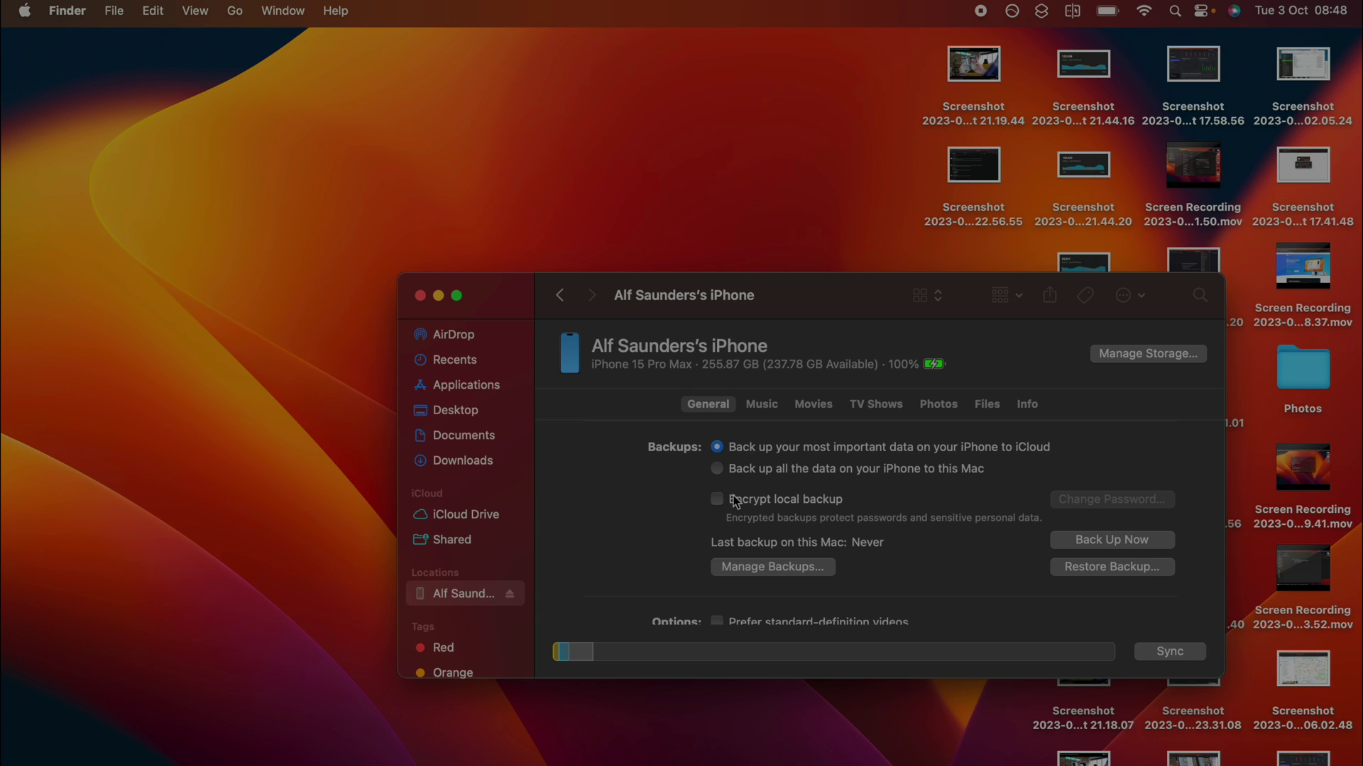
# Step: Cancel the encryption password sheet to keep encryption off, and start Back Up Now
pyautogui.click(719, 499)
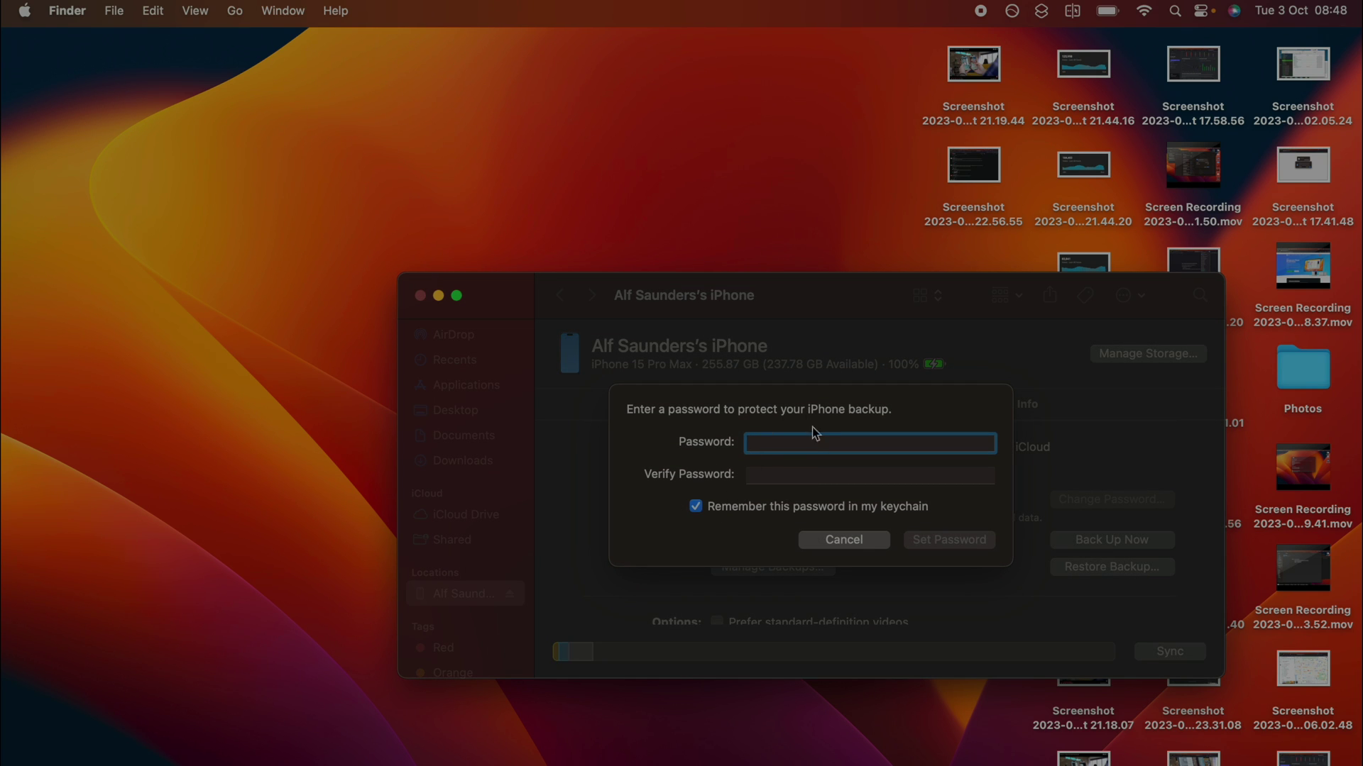
pyautogui.click(844, 541)
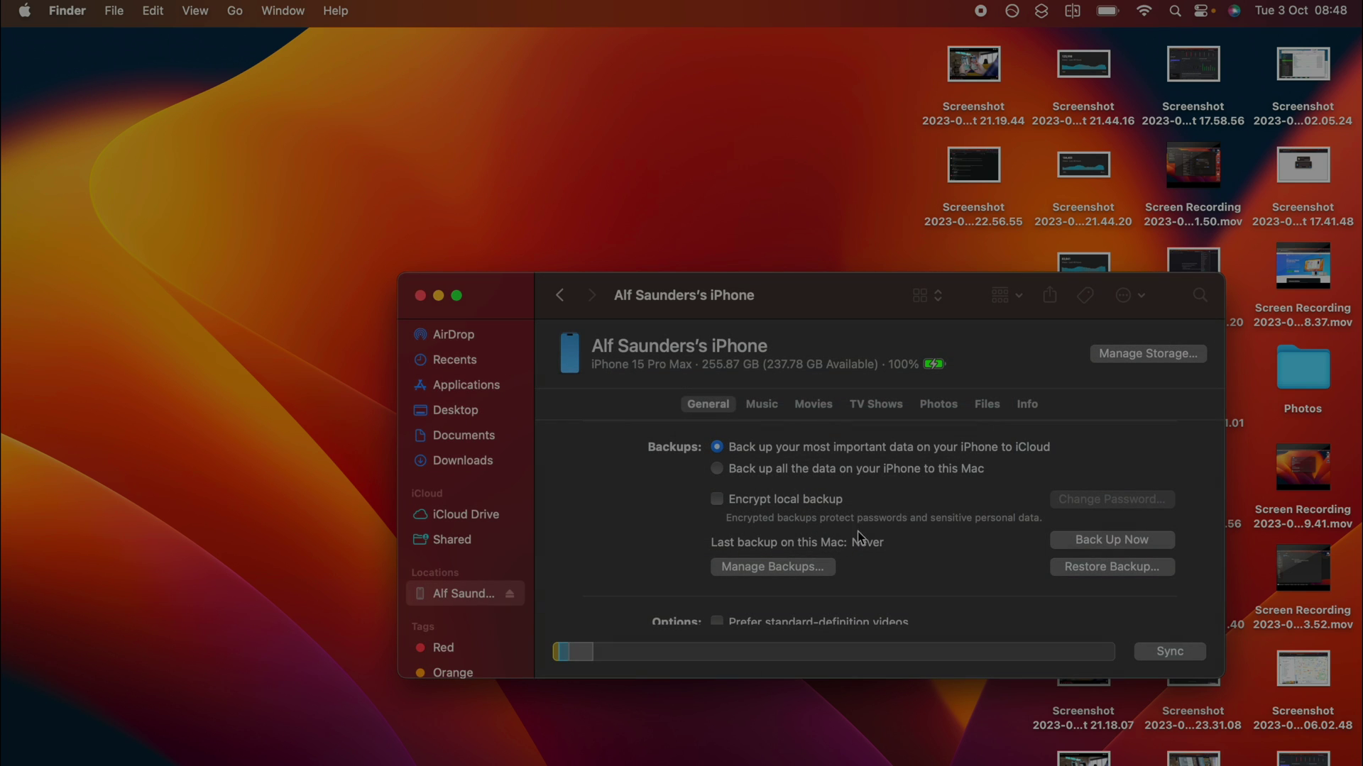
pyautogui.click(1062, 542)
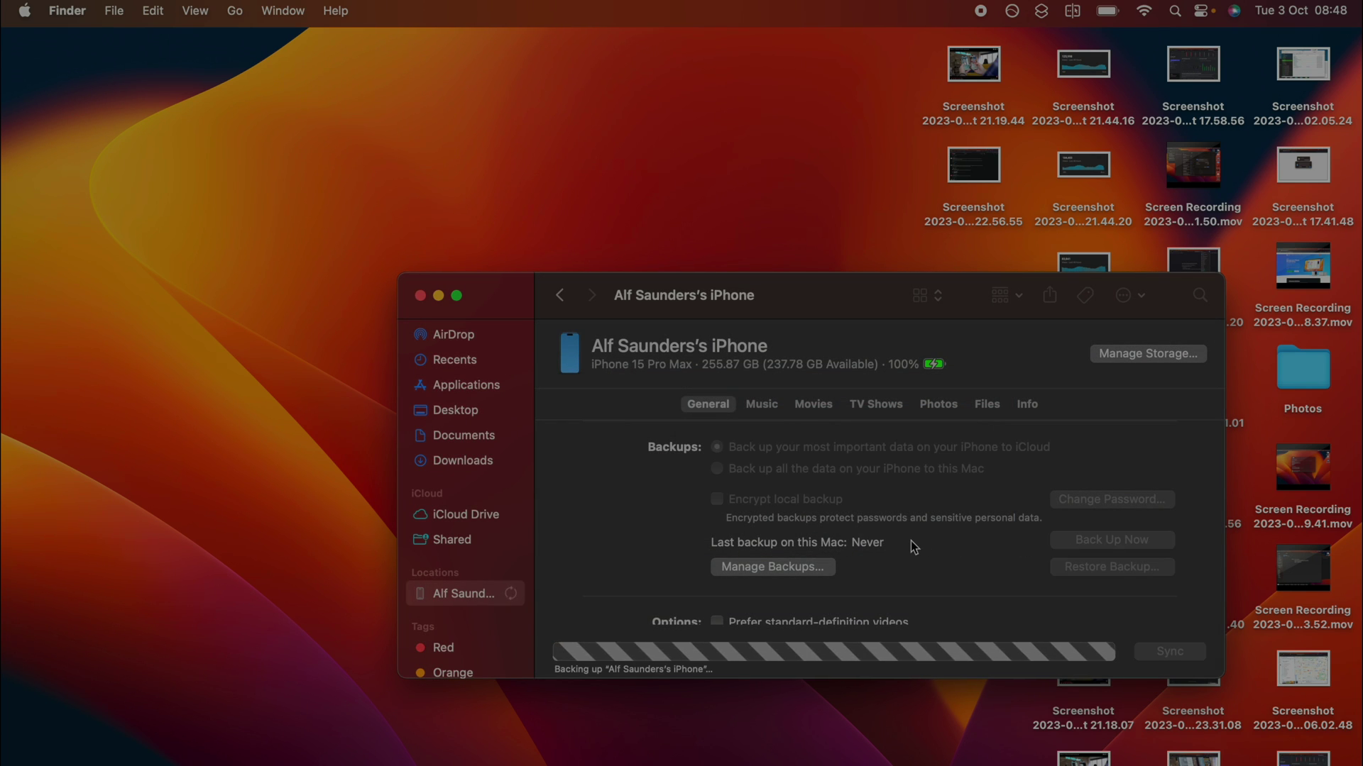